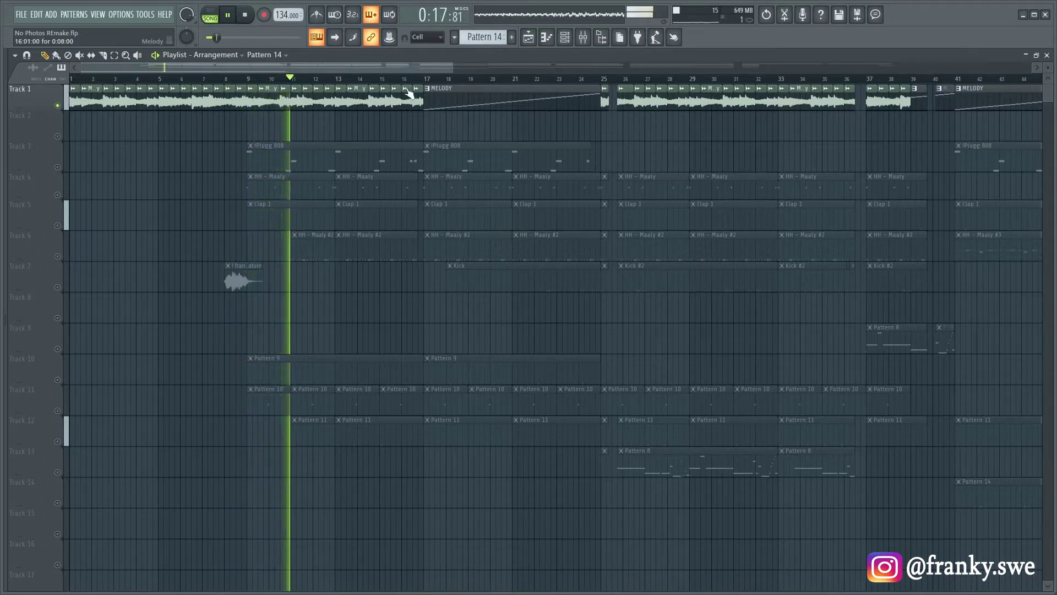
# Open the MELODY pattern's Track 21 (consolidated)_2 channel in the piano roll and play through its sliced beat notes.
pyautogui.click(566, 42)
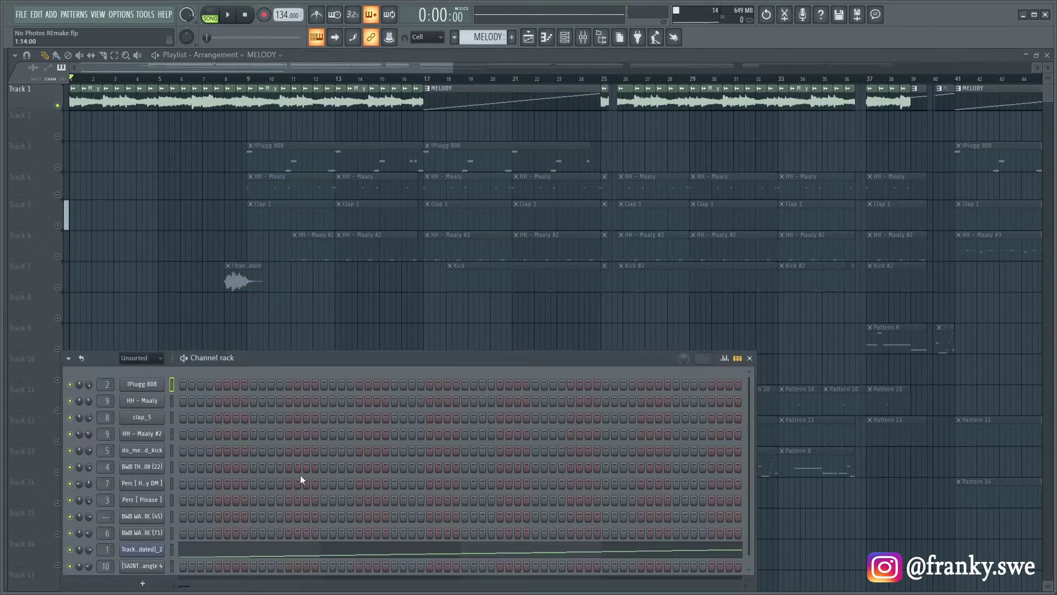
pyautogui.rightClick(160, 553)
pyautogui.click(209, 417)
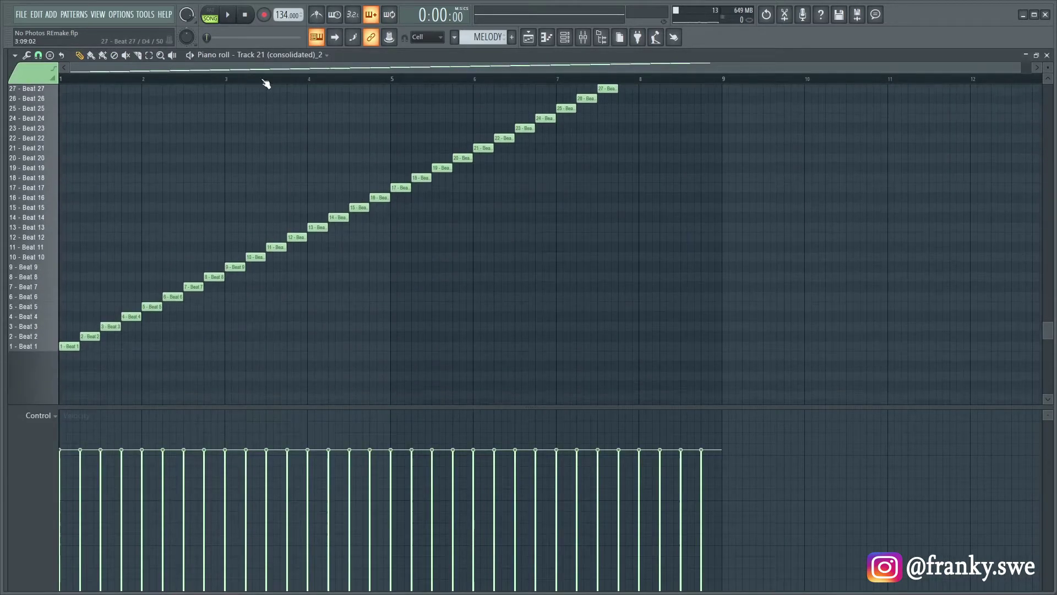
pyautogui.click(209, 15)
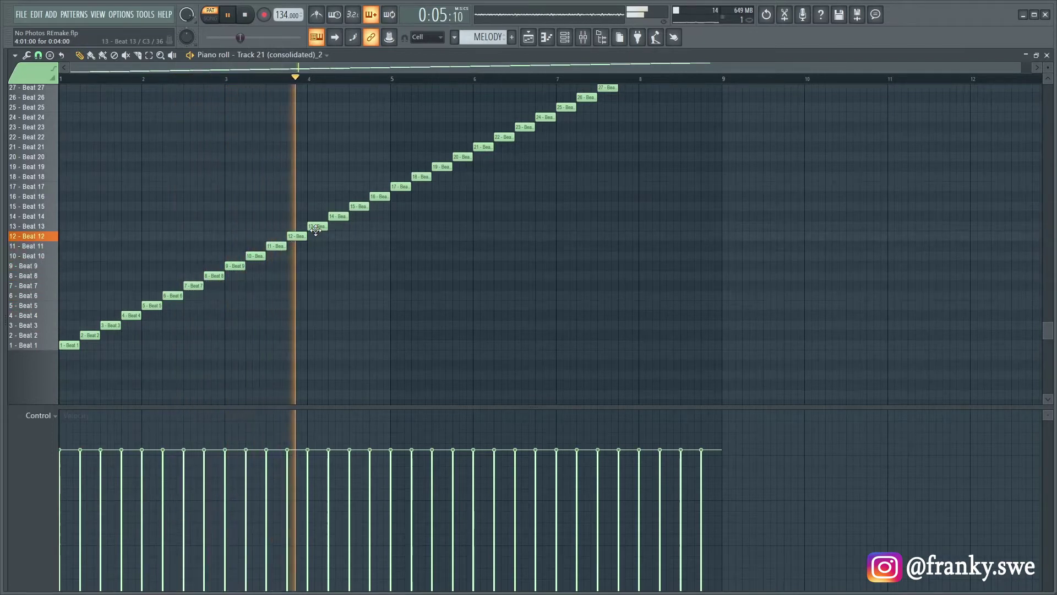
pyautogui.scroll(1, 318, 233)
pyautogui.scroll(2, 319, 234)
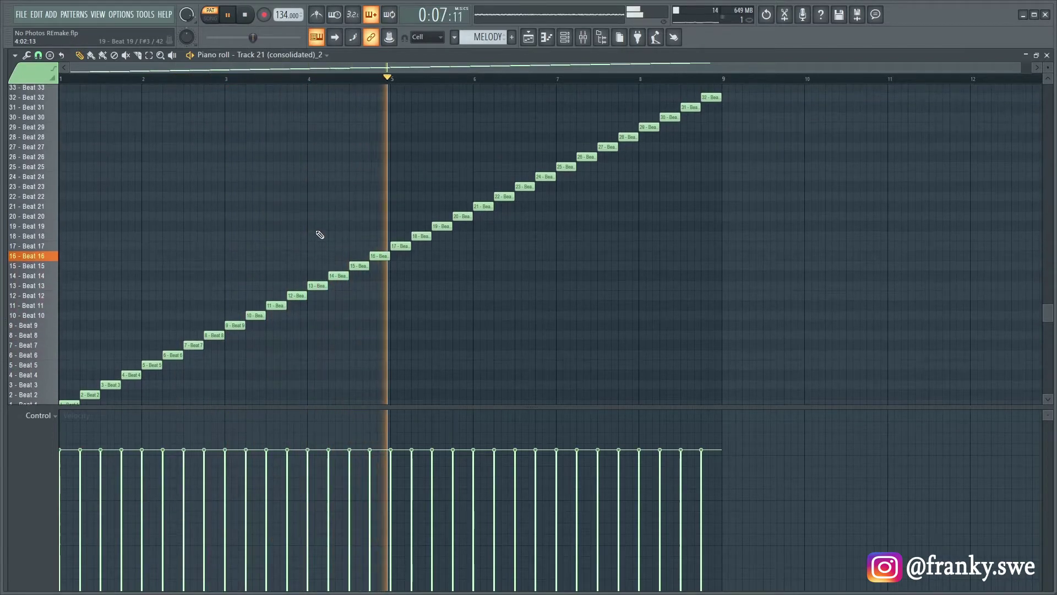
pyautogui.scroll(-2, 319, 234)
pyautogui.scroll(1, 320, 234)
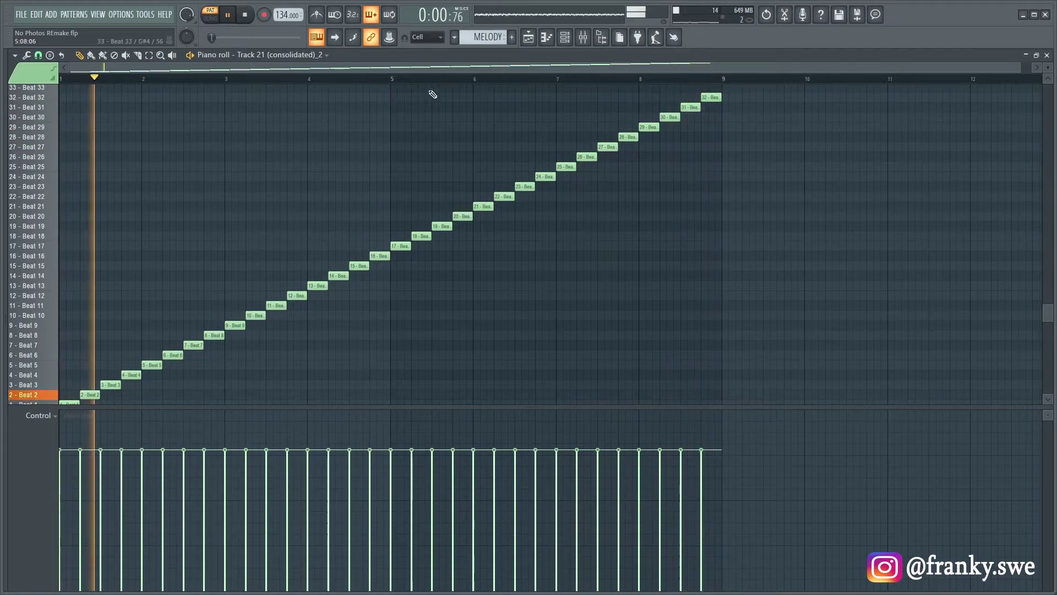
# Return to the playlist and end the solo on Track 1 so the other tracks are unmuted.
pyautogui.click(527, 38)
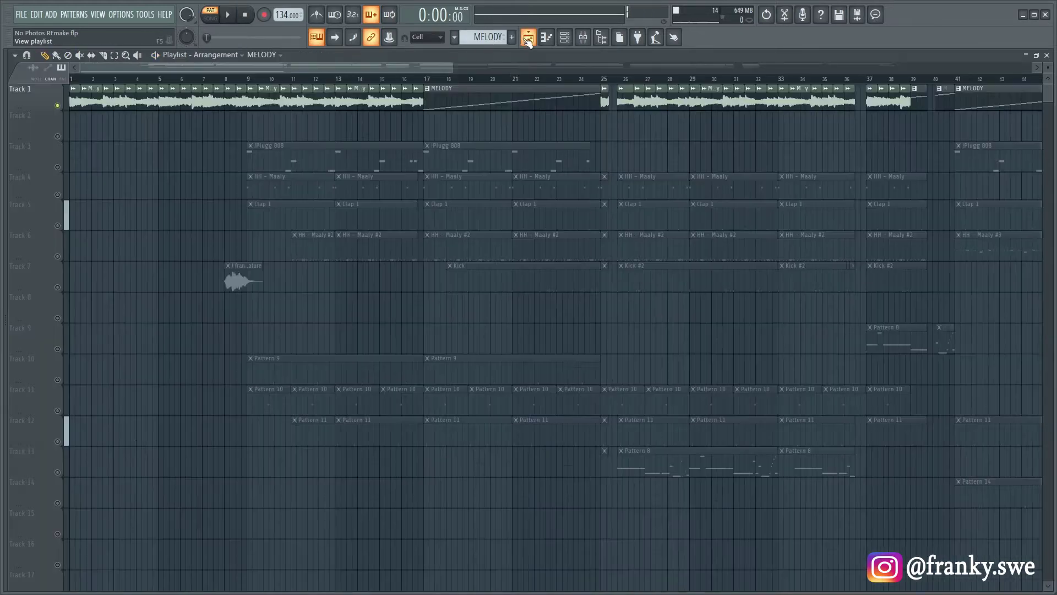
pyautogui.keyDown('ctrl'); pyautogui.click(58, 105); pyautogui.keyUp('ctrl')
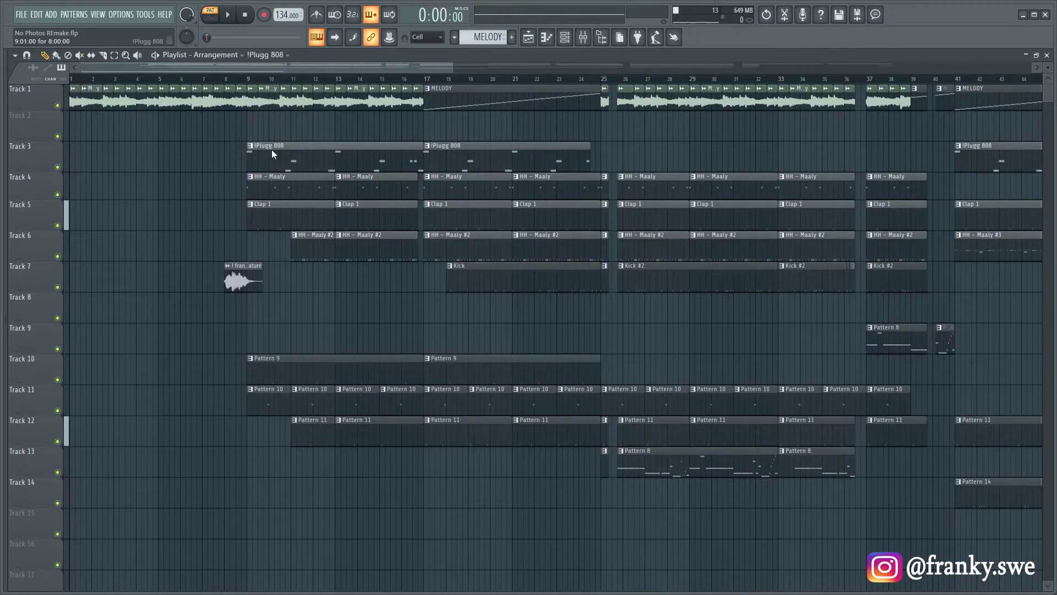
# Open the !Plugg 808 channel's notes in the piano roll and play the 808 pattern.
pyautogui.click(565, 37)
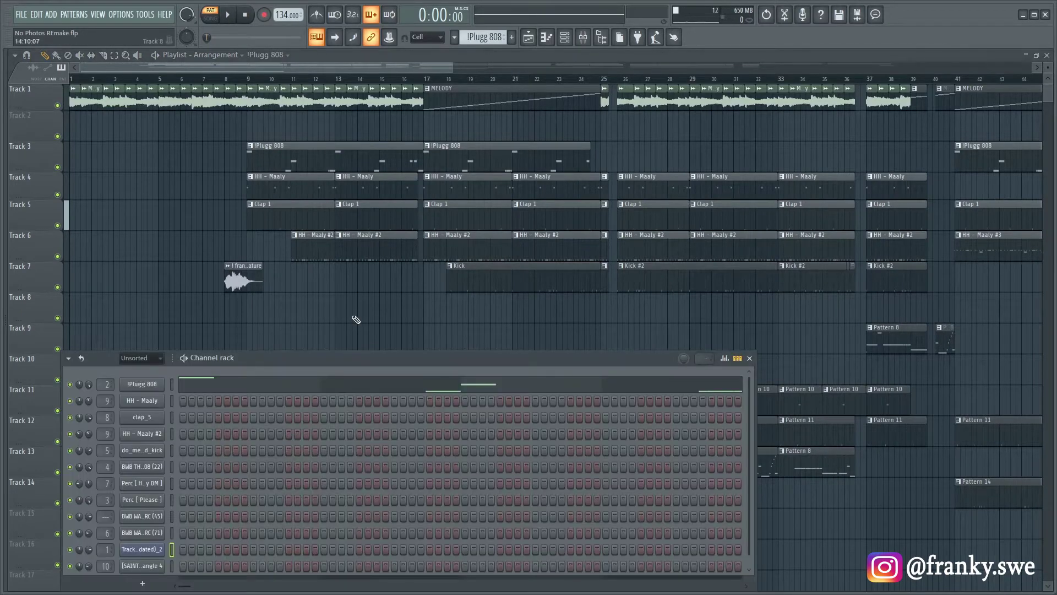
pyautogui.rightClick(154, 380)
pyautogui.click(231, 384)
pyautogui.scroll(5, 235, 277)
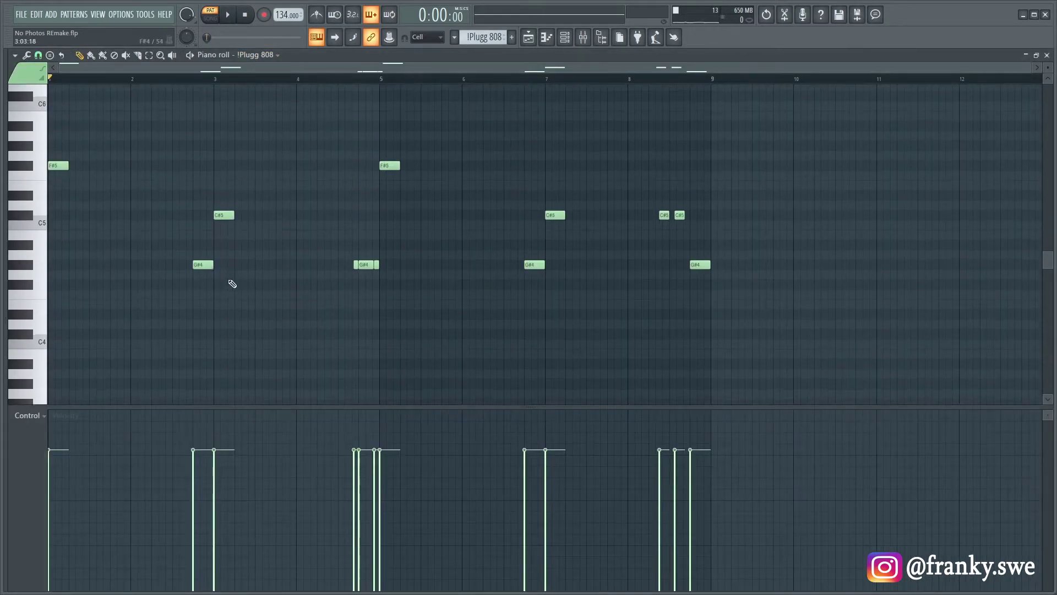
pyautogui.press('space')
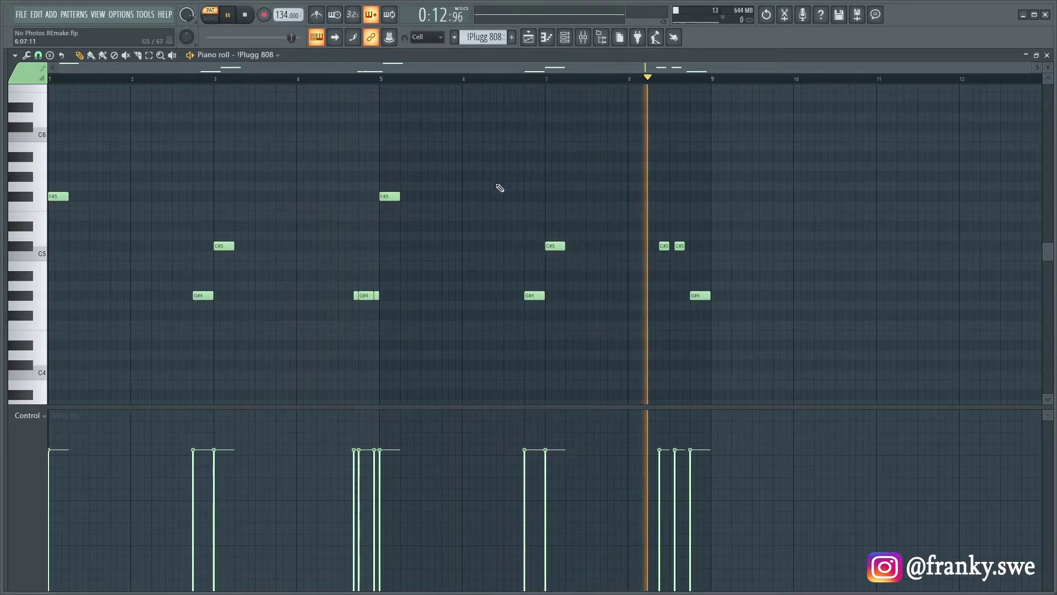
pyautogui.press('space')
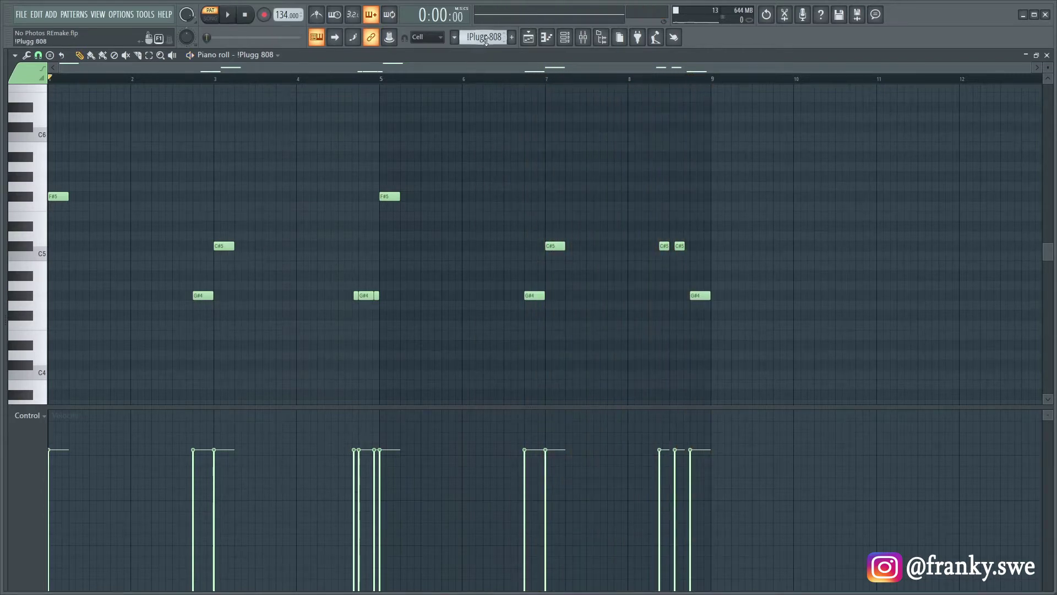
# Switch to the HH - Maaly pattern, open that channel's piano roll and examine its hi-hat rolls during playback.
pyautogui.scroll(-1, 485, 39)
pyautogui.click(565, 37)
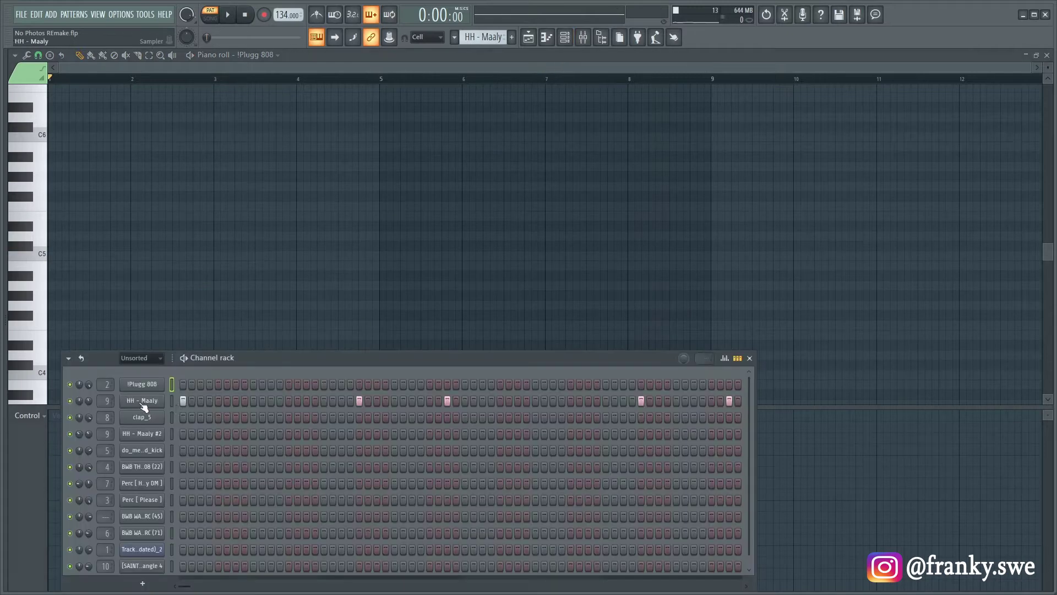
pyautogui.rightClick(160, 404)
pyautogui.click(190, 407)
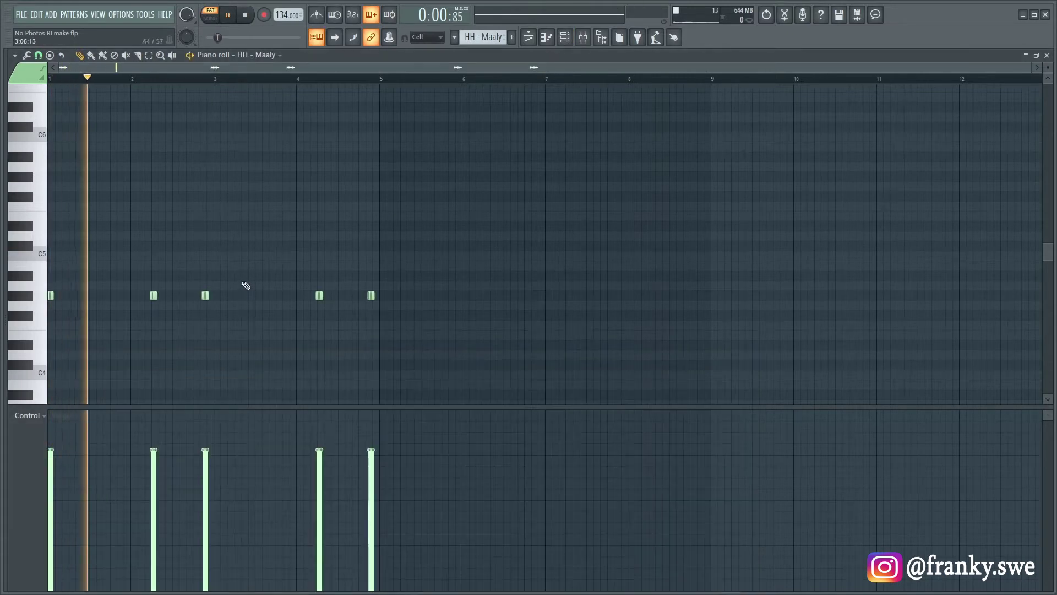
pyautogui.scroll(-2, 142, 255)
pyautogui.scroll(2, 61, 259)
pyautogui.scroll(4, 61, 257)
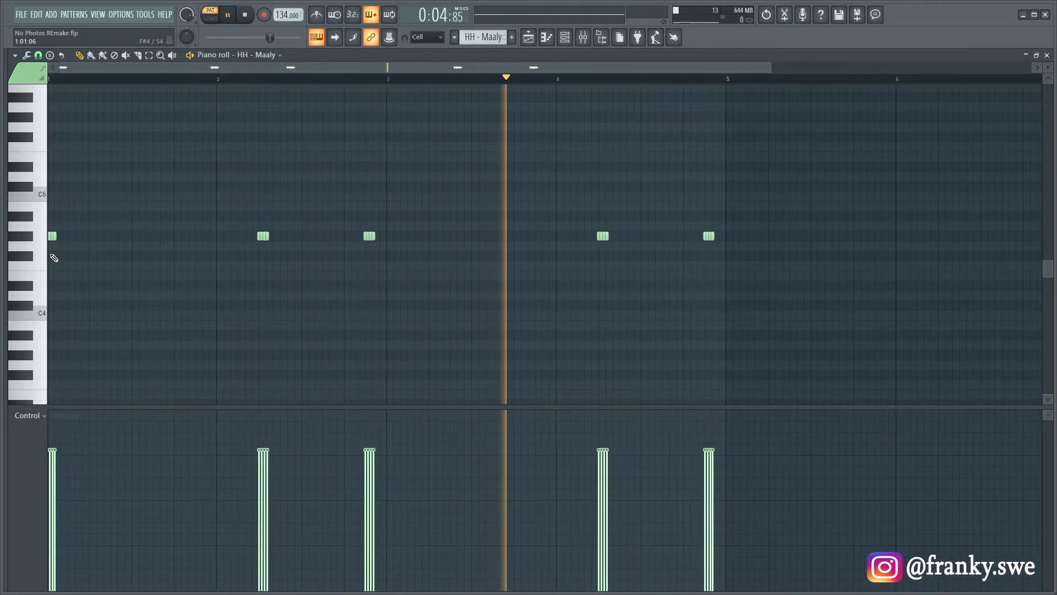
pyautogui.scroll(1, 54, 258)
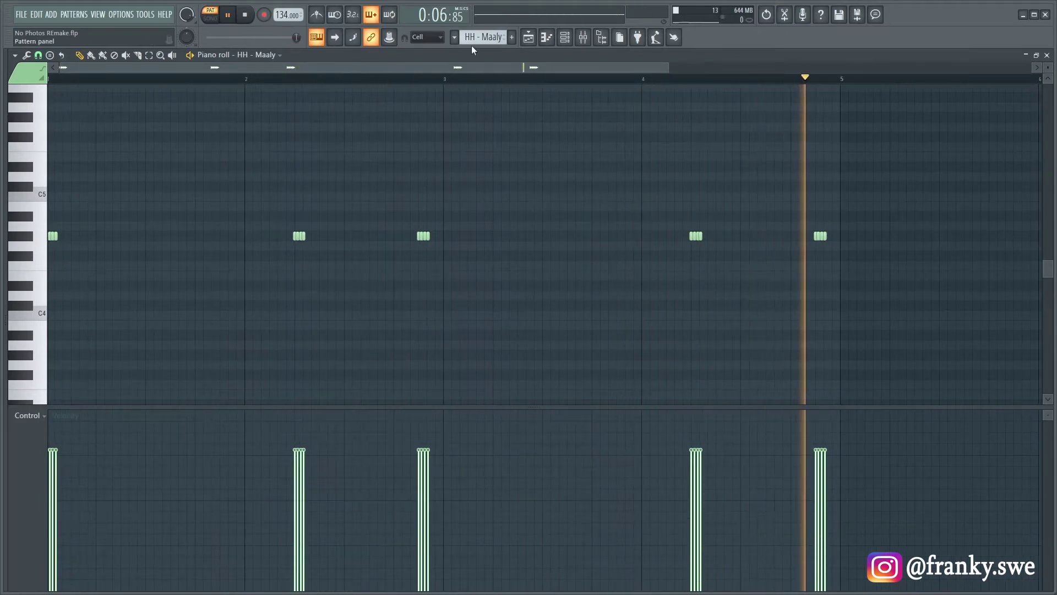
pyautogui.press('space')
# Switch to the Clap 1 pattern, open the clap_5 channel in the piano roll and play it.
pyautogui.scroll(-1, 483, 37)
pyautogui.click(564, 38)
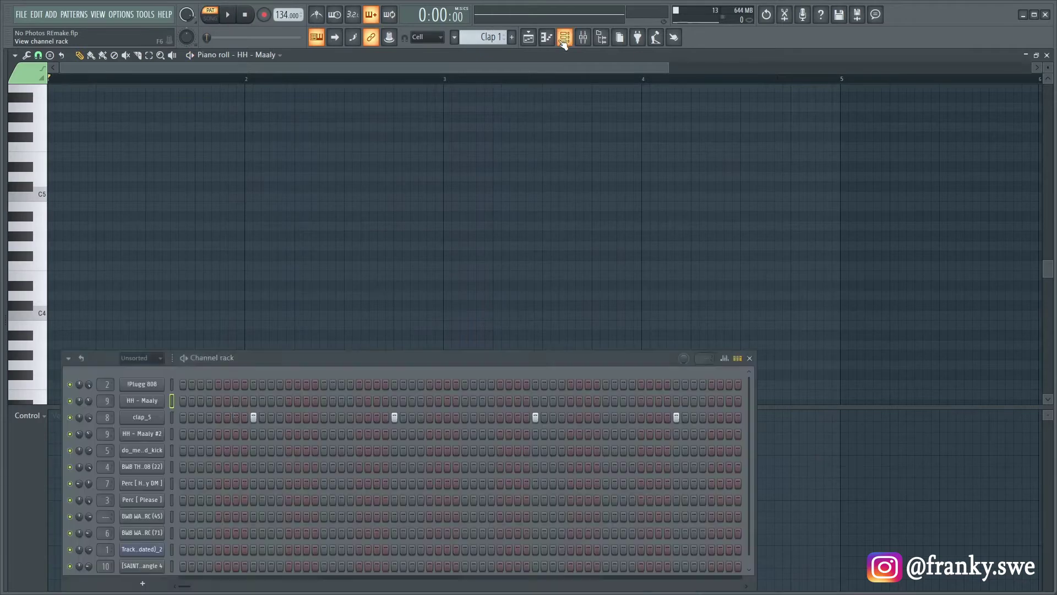
pyautogui.rightClick(154, 417)
pyautogui.click(187, 420)
pyautogui.press('space')
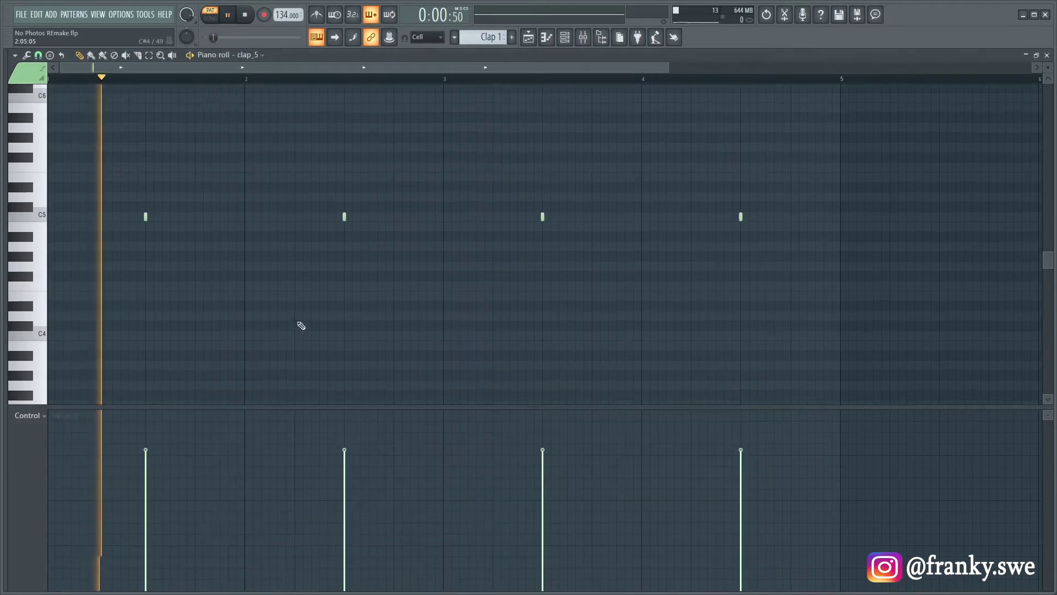
pyautogui.scroll(-1, 301, 325)
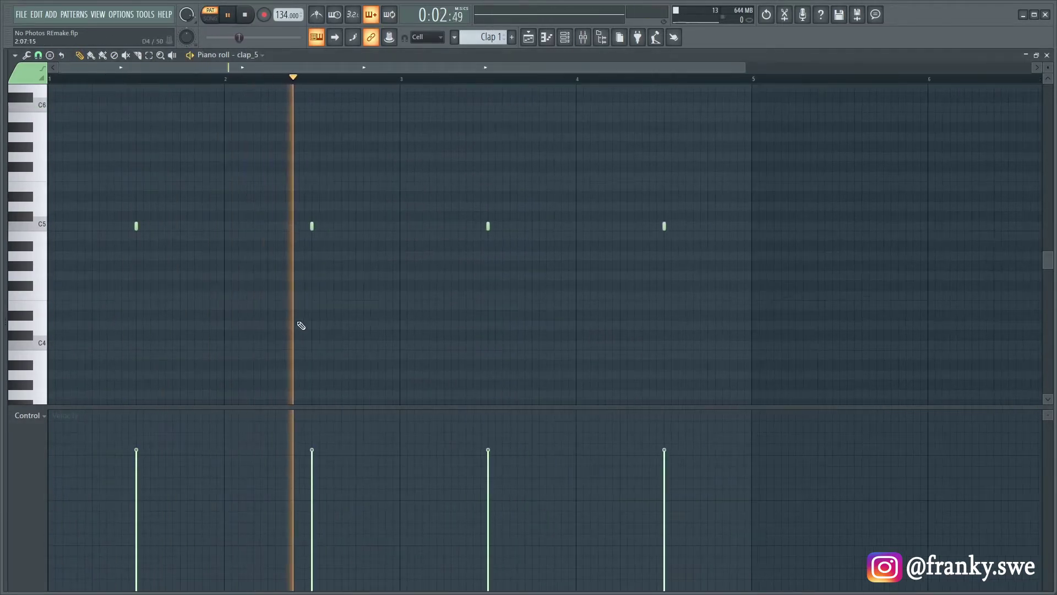
pyautogui.scroll(1, 301, 325)
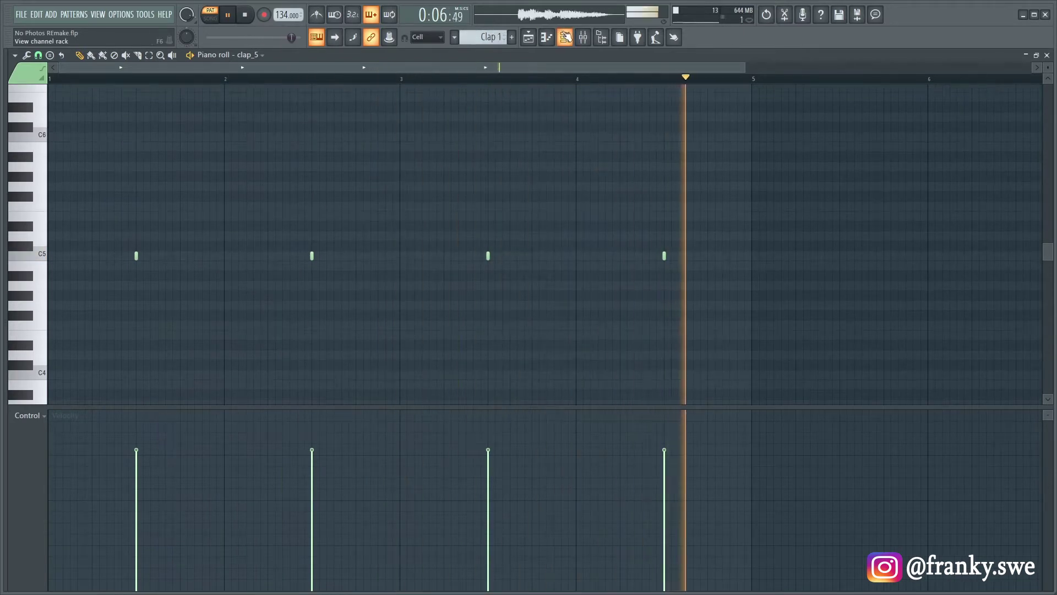
pyautogui.press('space')
# Open the HH - Maaly #2 pattern's hi-hat channel in the piano roll to examine its notes and velocities.
pyautogui.press('F6')
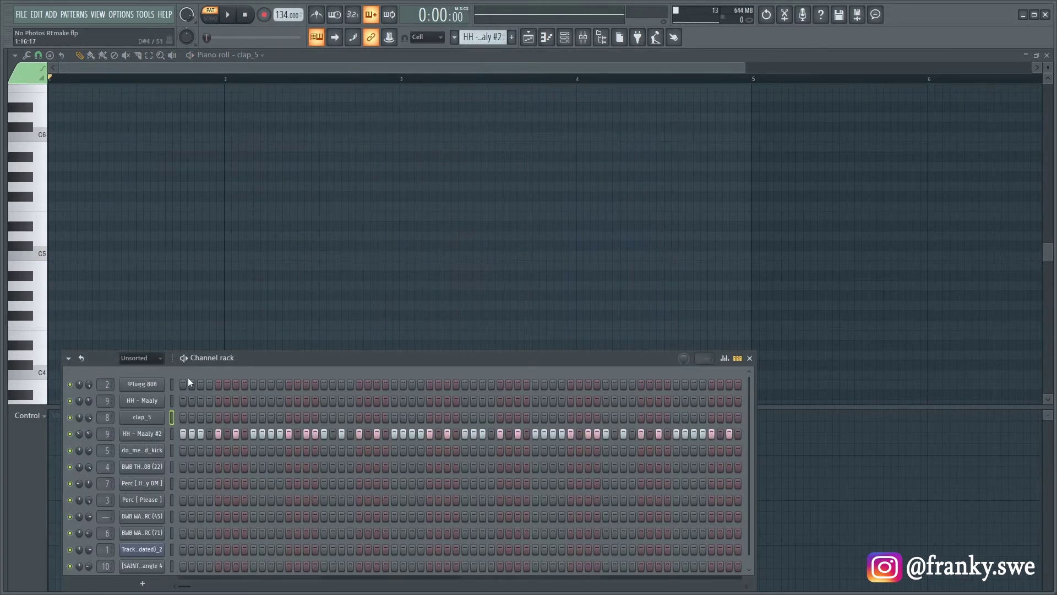
pyautogui.rightClick(142, 433)
pyautogui.click(242, 416)
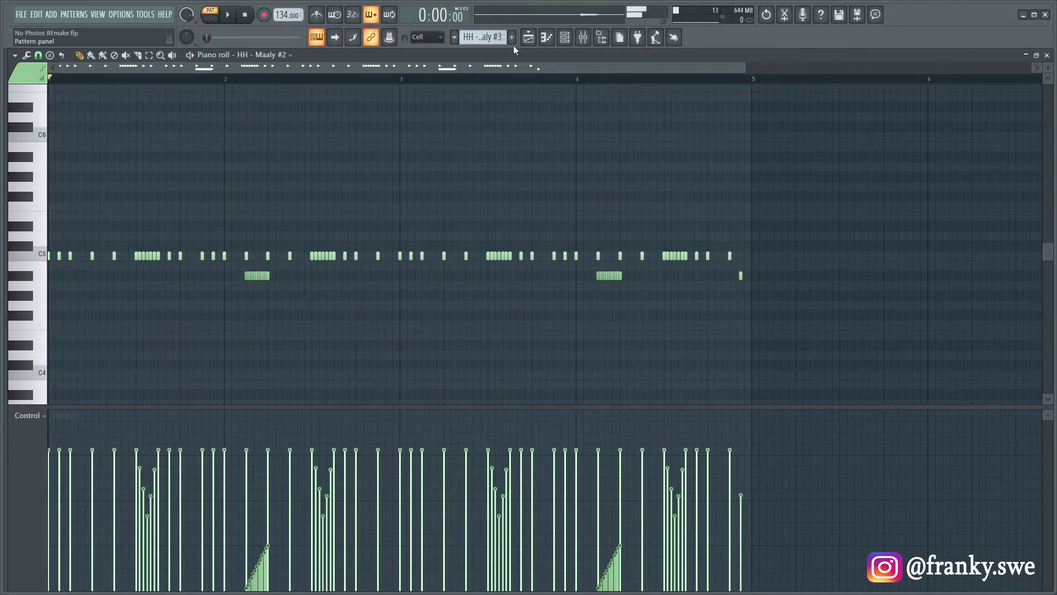
# Switch to the Kick pattern and open the do_me_good_kick channel in the piano roll to examine its notes.
pyautogui.scroll(2, 481, 37)
pyautogui.click(564, 38)
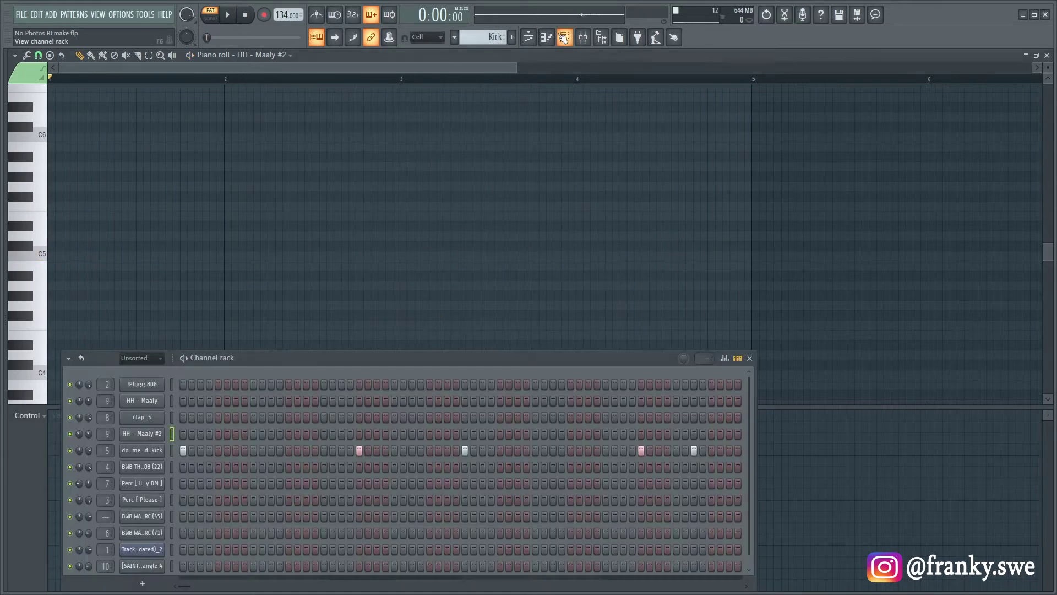
pyautogui.rightClick(173, 441)
pyautogui.click(187, 414)
pyautogui.scroll(-3, 277, 320)
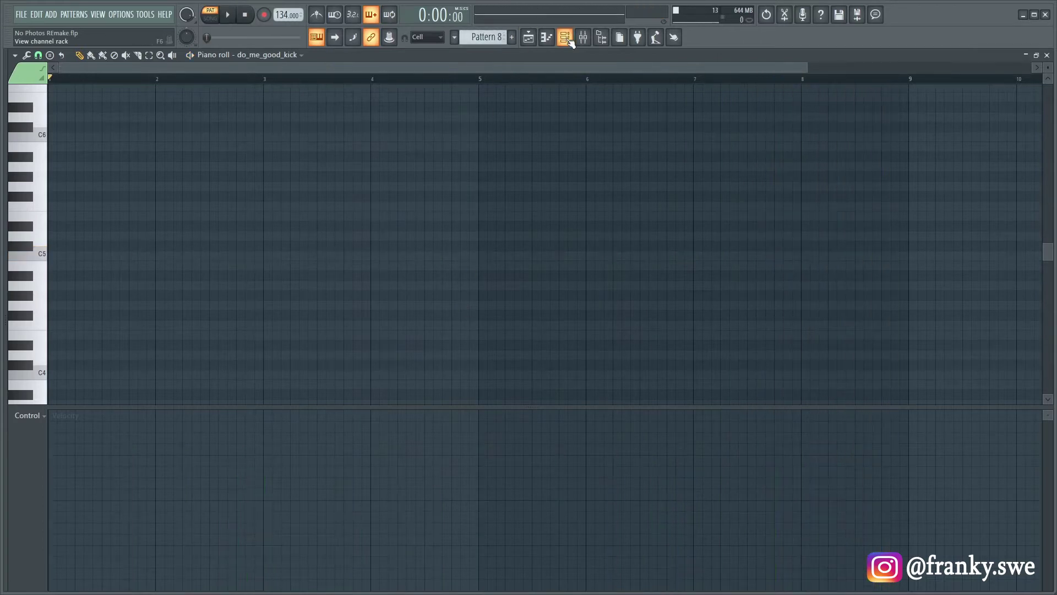
# Open Pattern 8's BWB THE WAVE 808 (22) channel in the piano roll and play the 808 line.
pyautogui.press('F6')
pyautogui.rightClick(165, 410)
pyautogui.click(211, 413)
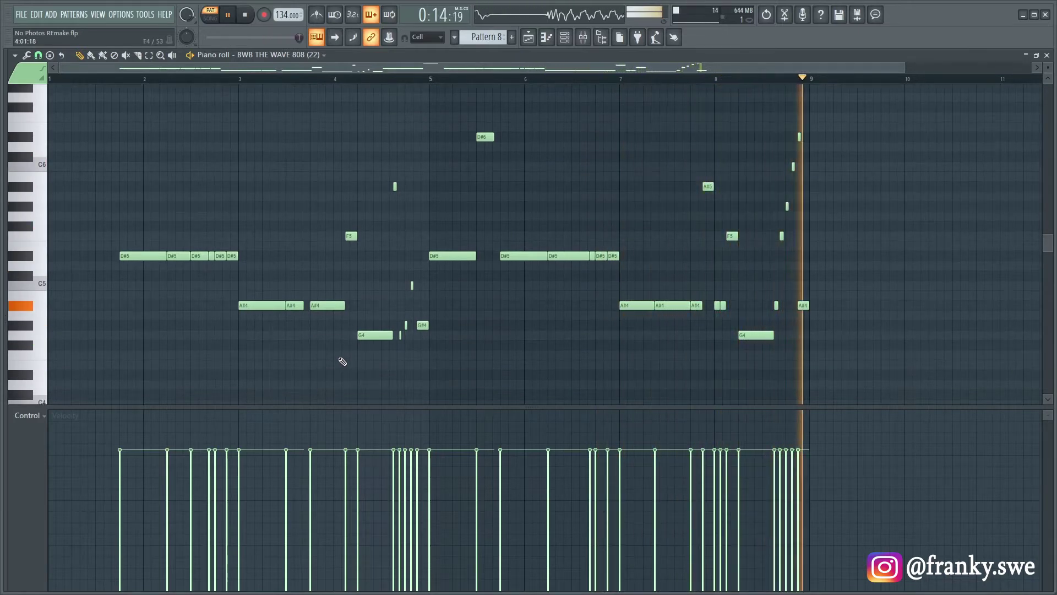
pyautogui.press('space')
# Switch to Pattern 9, open the Perc [ Hit My DM ] channel in the piano roll and play it.
pyautogui.press('F4')
pyautogui.press('F6')
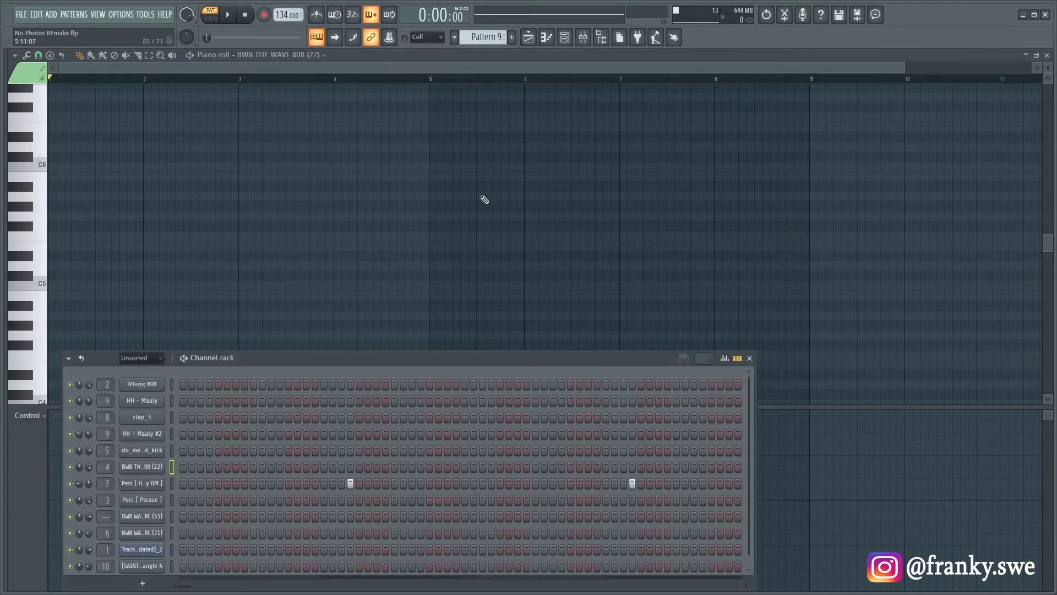
pyautogui.rightClick(155, 487)
pyautogui.click(205, 415)
pyautogui.press('space')
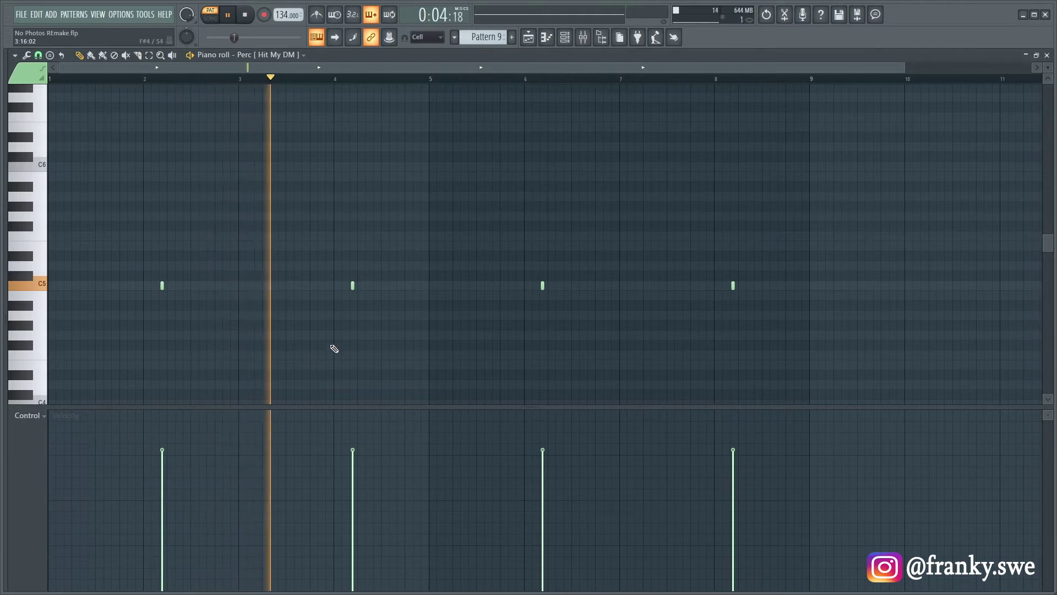
pyautogui.scroll(1, 338, 347)
pyautogui.scroll(-2, 347, 340)
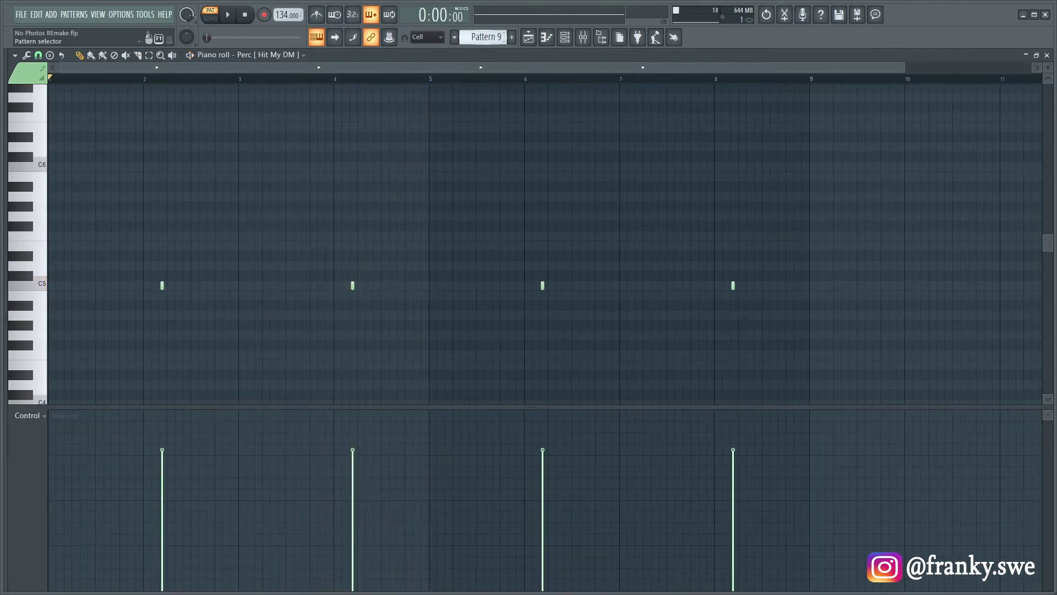
# Switch to Pattern 10, open the Perc [ Please ] channel in the piano roll and play it.
pyautogui.click(565, 37)
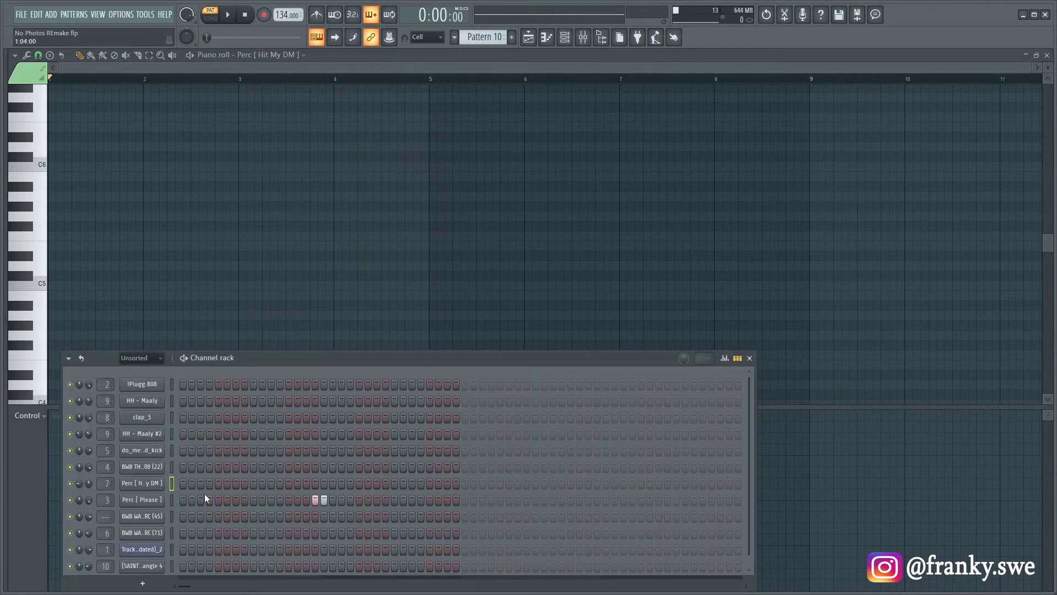
pyautogui.rightClick(156, 500)
pyautogui.click(204, 415)
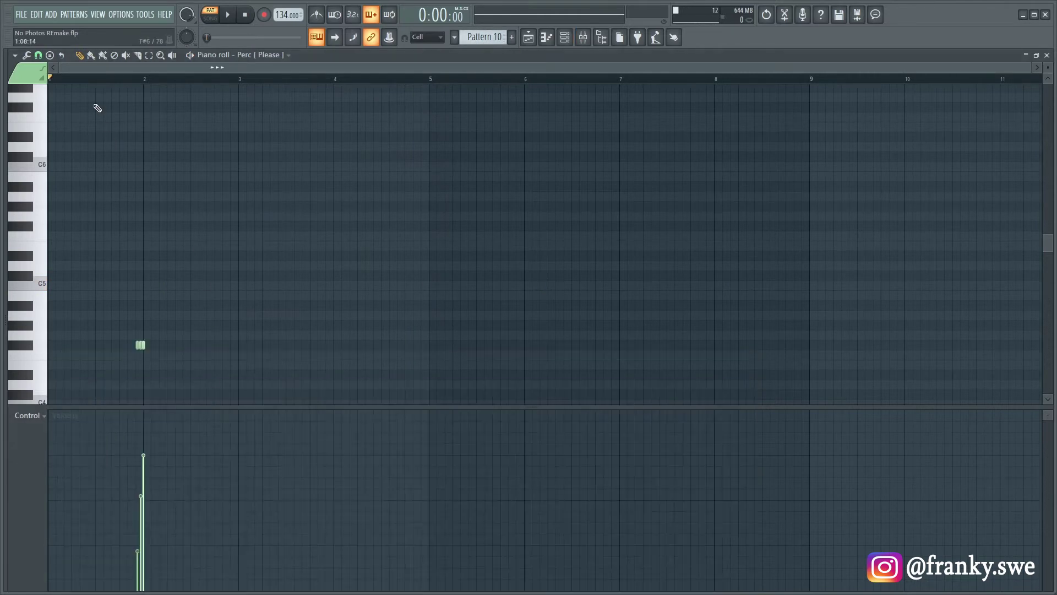
pyautogui.press('space')
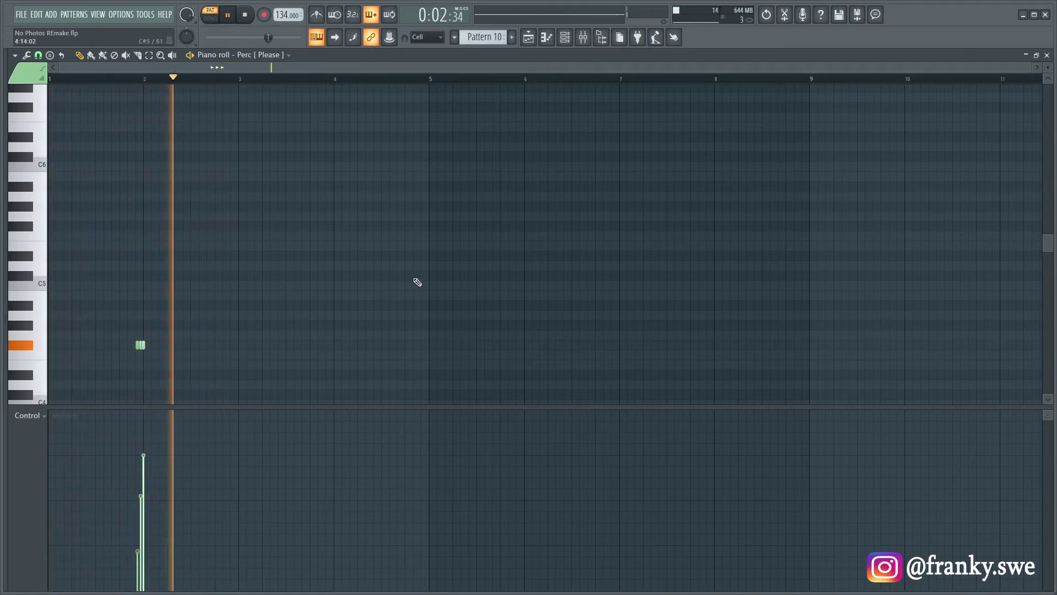
# Open Pattern 11's BWB WAV 6 PERC (71) channel in the piano roll, play it and compare it with Pattern 12.
pyautogui.click(565, 38)
pyautogui.rightClick(163, 532)
pyautogui.click(196, 416)
pyautogui.press('space')
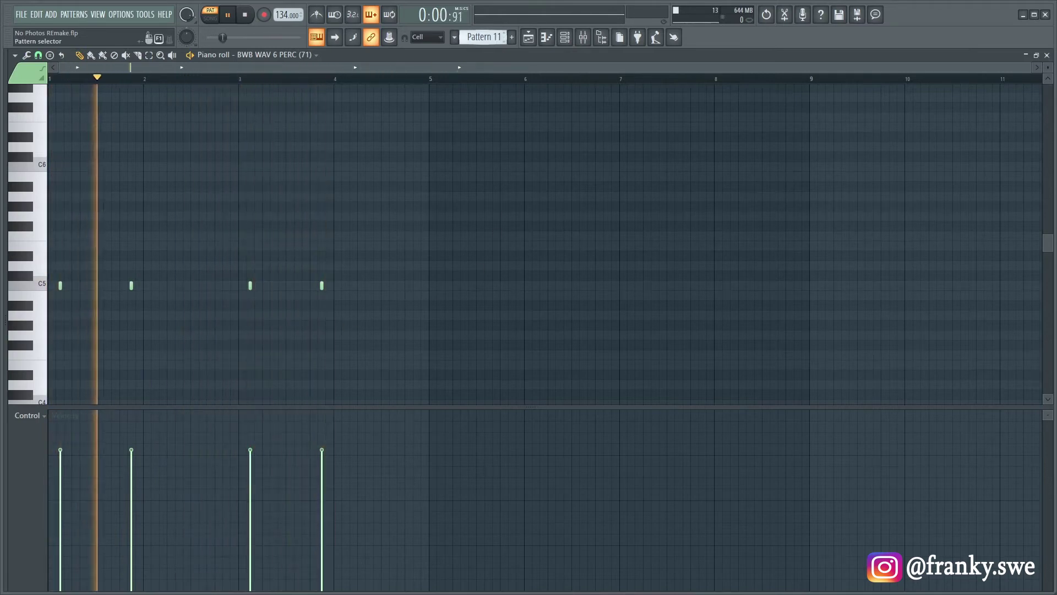
pyautogui.scroll(-1, 485, 37)
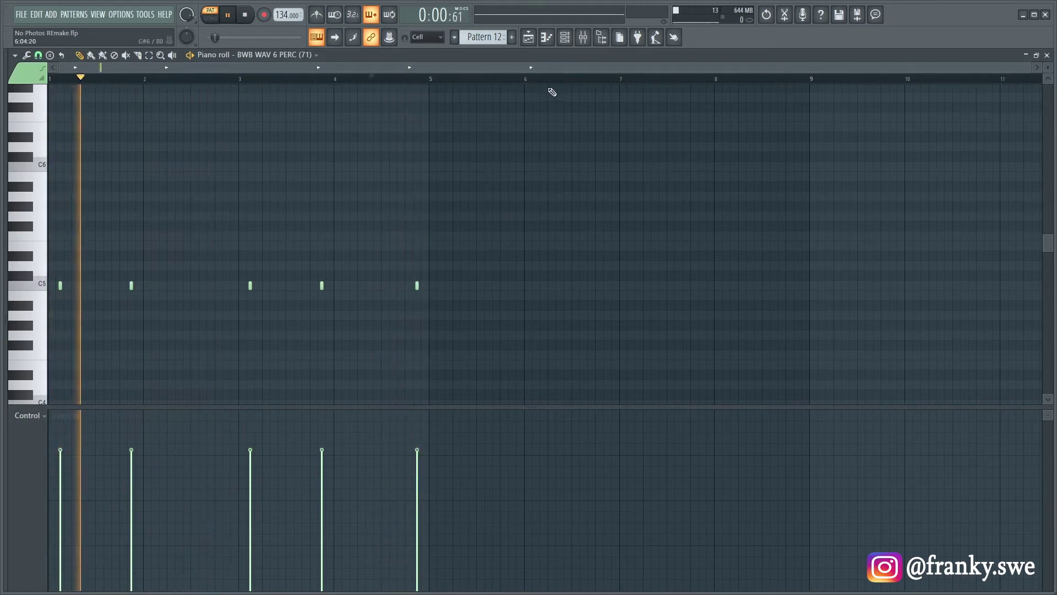
# Switch to Pattern 14 and open the [SAINT6] Triangle 4 channel in the piano roll to examine its notes.
pyautogui.click(567, 38)
pyautogui.scroll(-1, 485, 37)
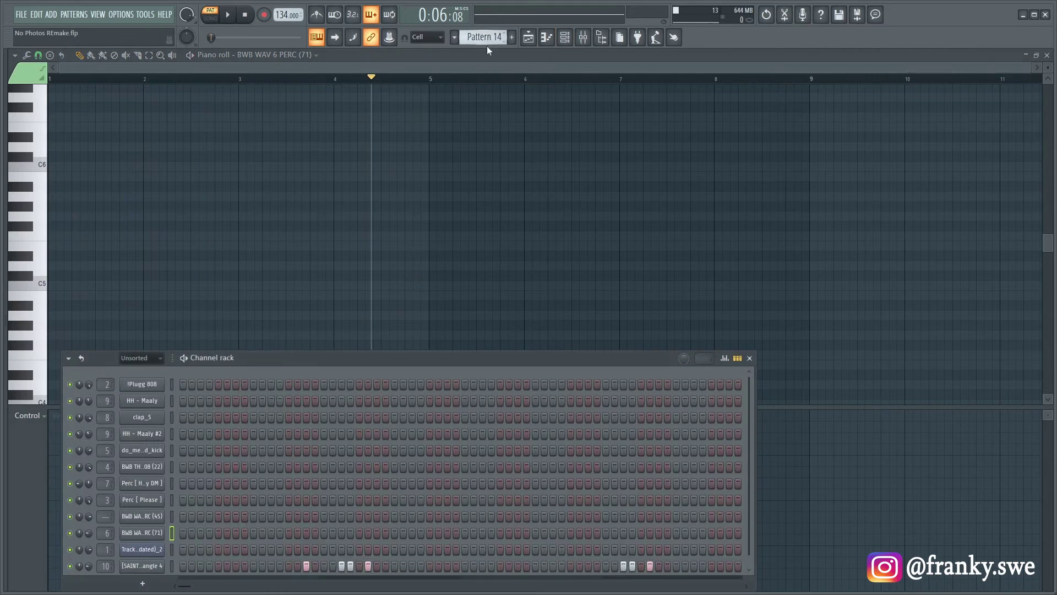
pyautogui.scroll(-1, 318, 314)
pyautogui.rightClick(160, 565)
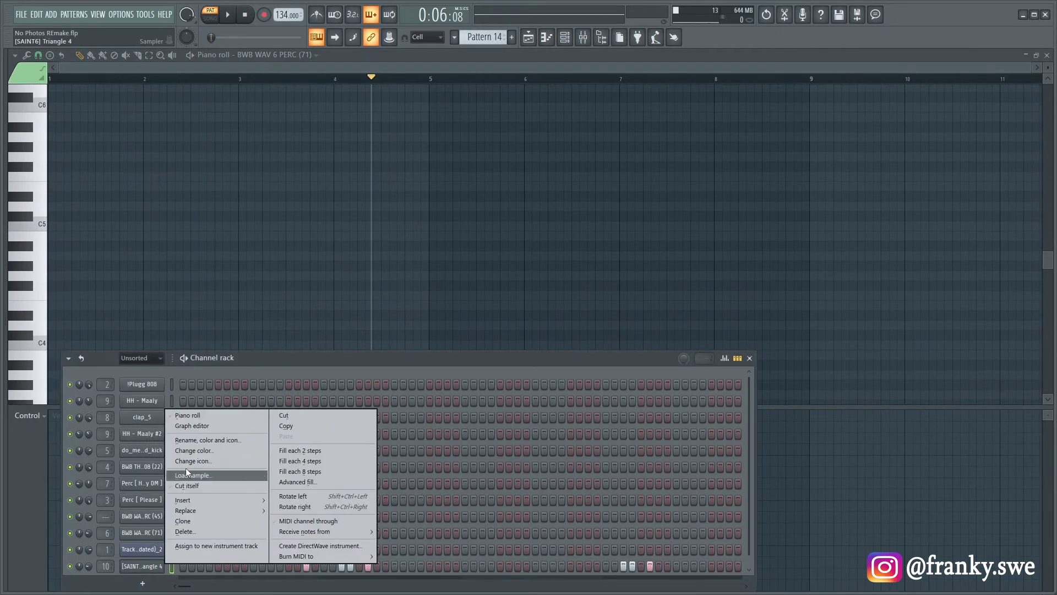
pyautogui.click(187, 416)
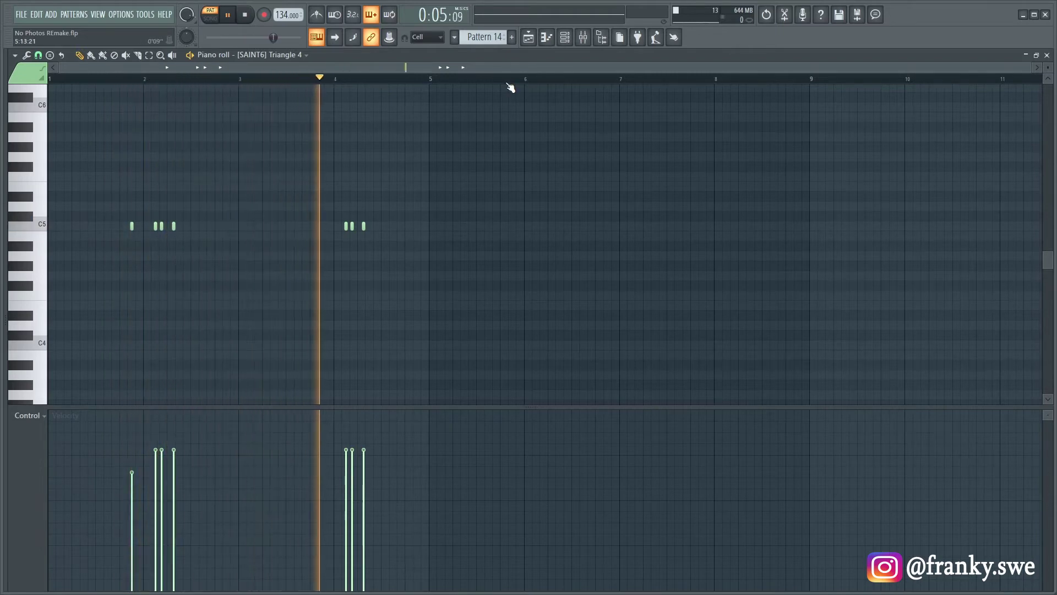
# Stop the Pattern 14 playback, switch to Pattern 15 and open the playlist to show the full arrangement.
pyautogui.press('space')
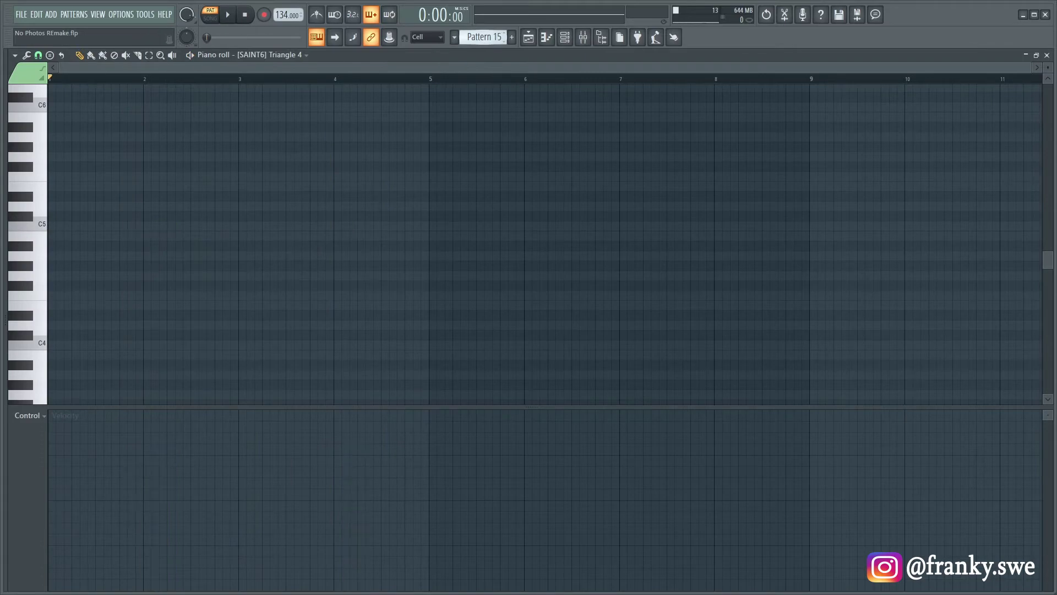
pyautogui.click(573, 44)
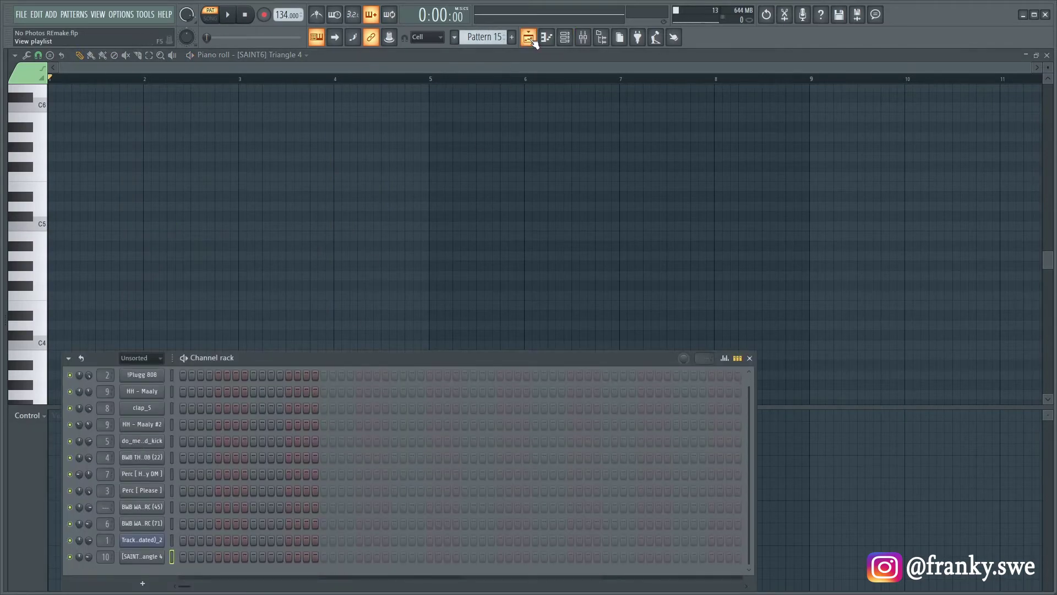
pyautogui.click(528, 38)
pyautogui.scroll(-5, 307, 189)
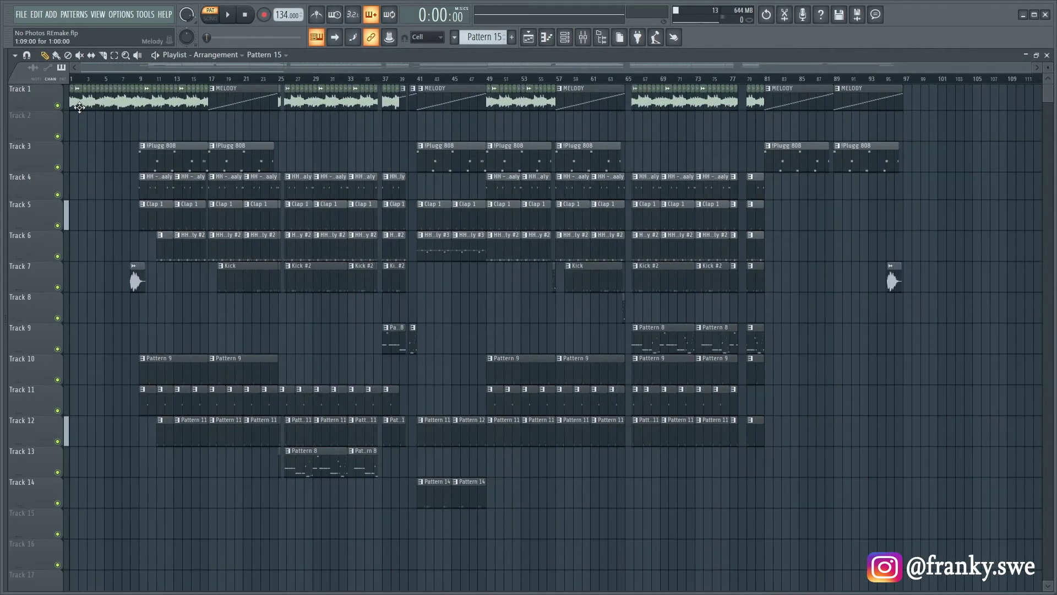
# Mute Track 1 and play the arrangement in song mode from around bar 9 to review the drum and 808 patterns.
pyautogui.click(57, 105)
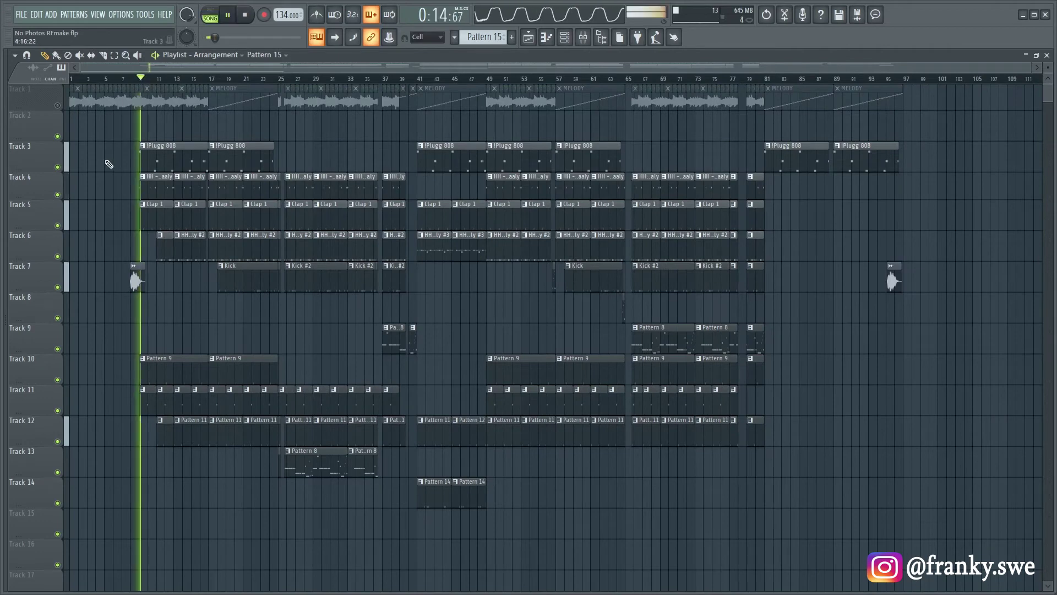
pyautogui.scroll(3, 116, 265)
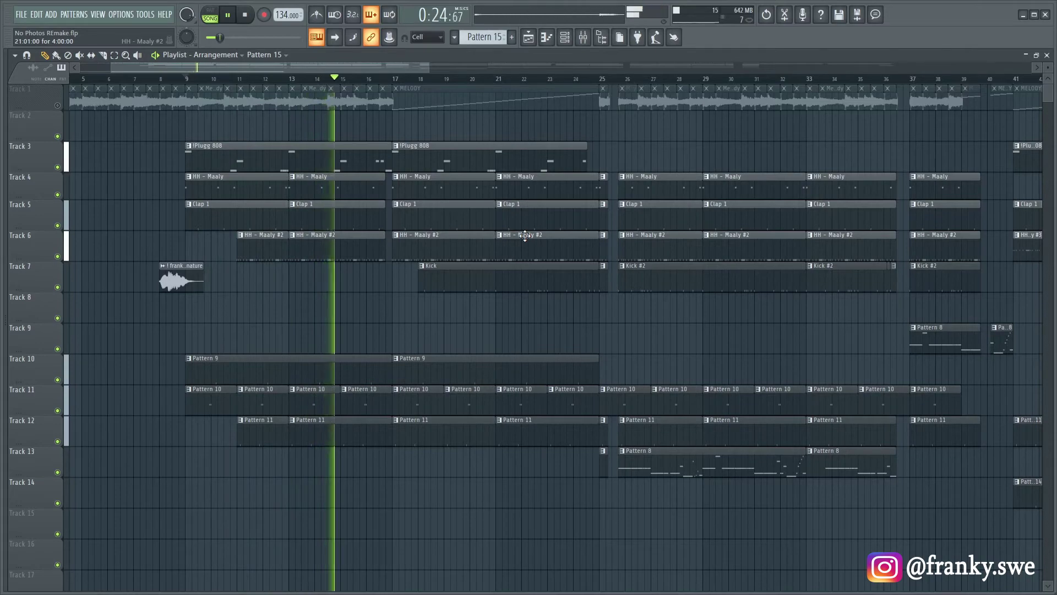
pyautogui.scroll(-2, 334, 259)
pyautogui.scroll(3, 333, 259)
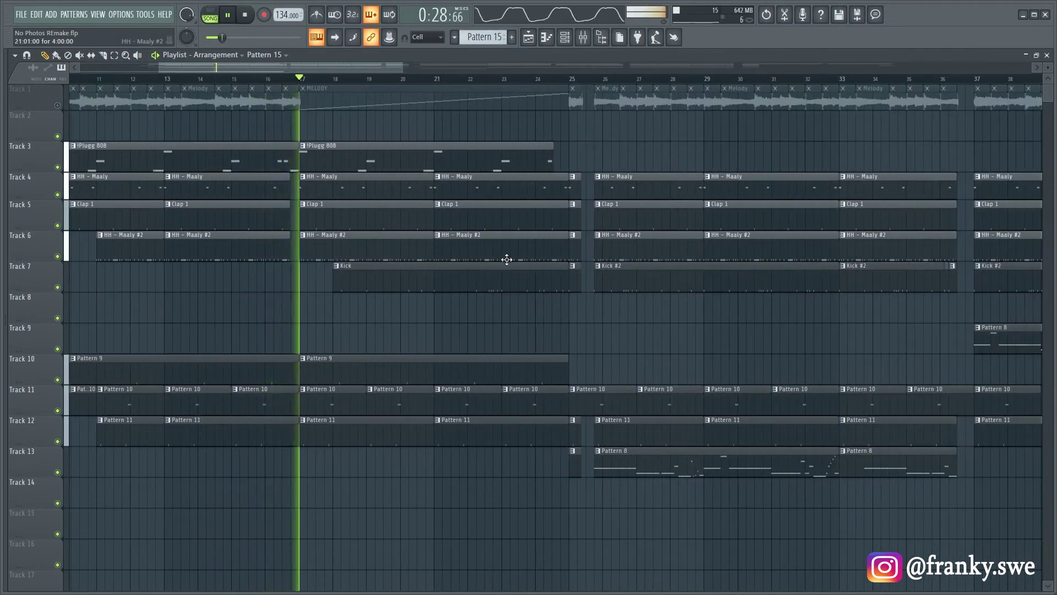
# Play the arrangement from bar 25 to review the section with Pattern 8 on Track 13, stop playback and unmute Track 1.
pyautogui.click(569, 82)
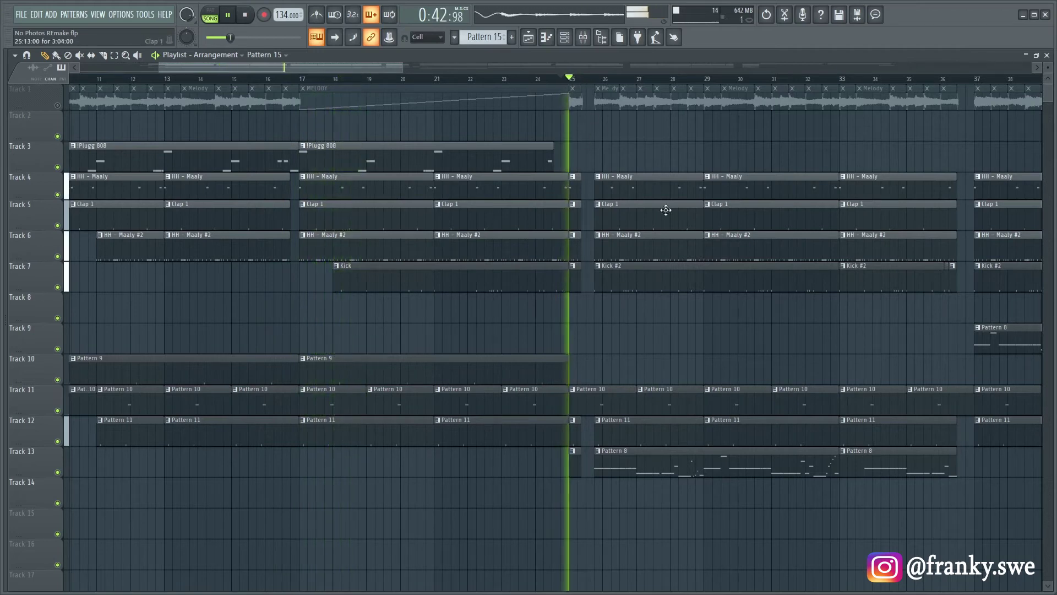
pyautogui.scroll(-2, 597, 267)
pyautogui.scroll(2, 597, 306)
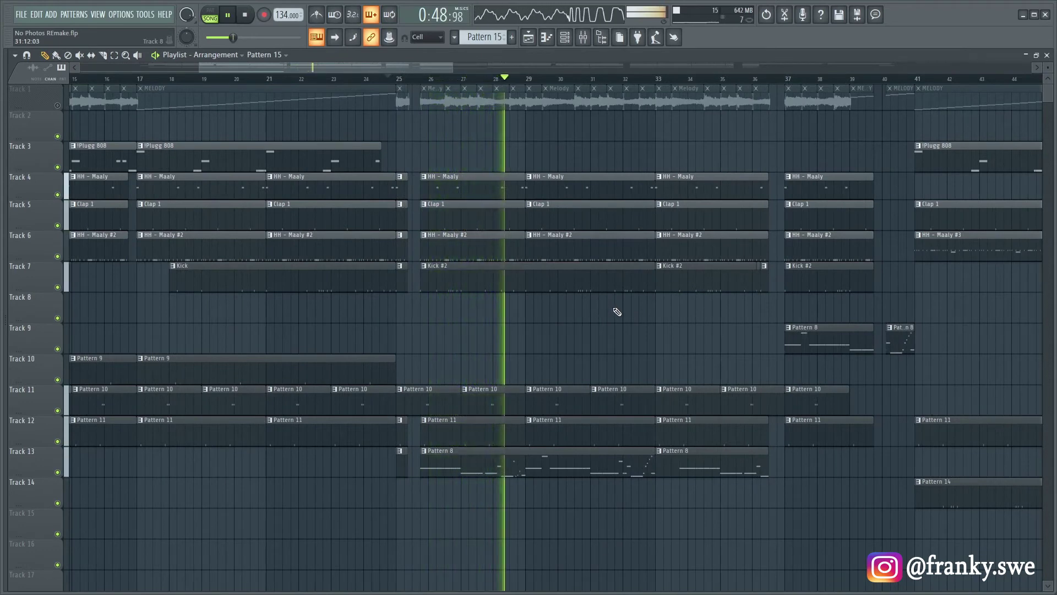
pyautogui.scroll(-2, 617, 313)
pyautogui.scroll(-1, 618, 313)
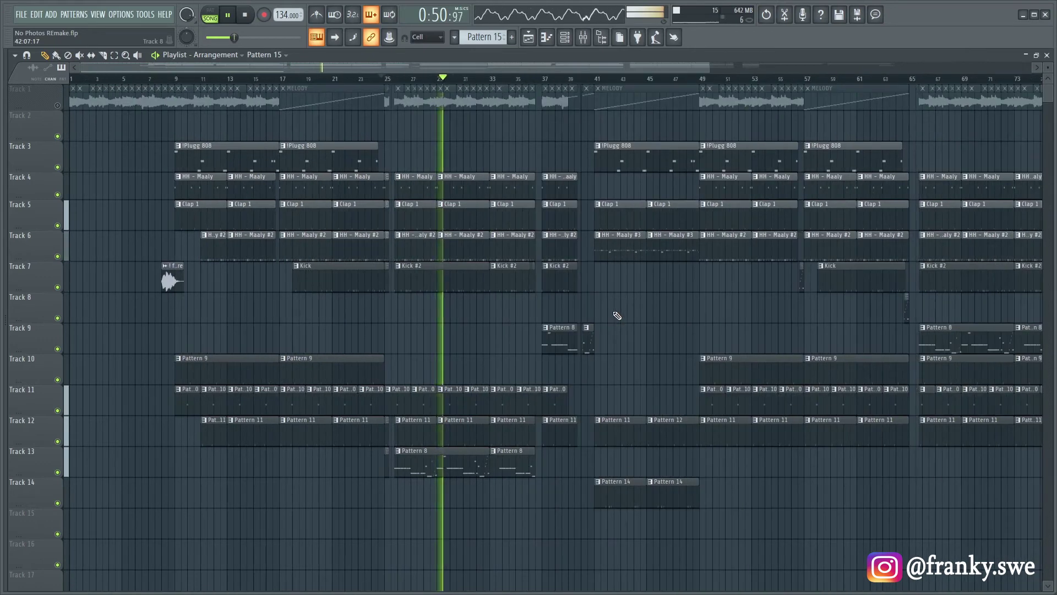
pyautogui.press('space')
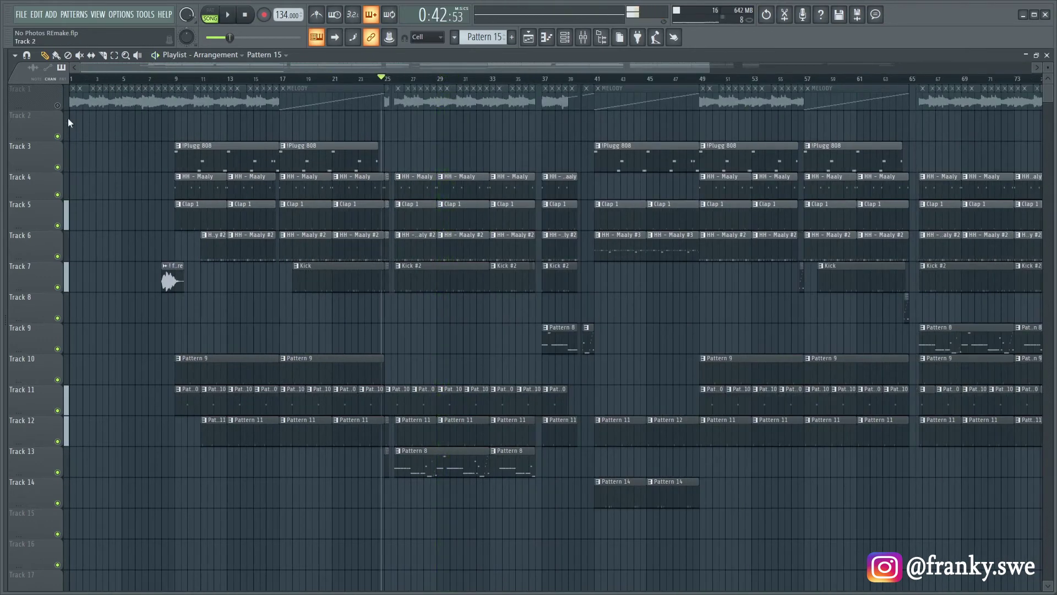
pyautogui.scroll(-2, 184, 256)
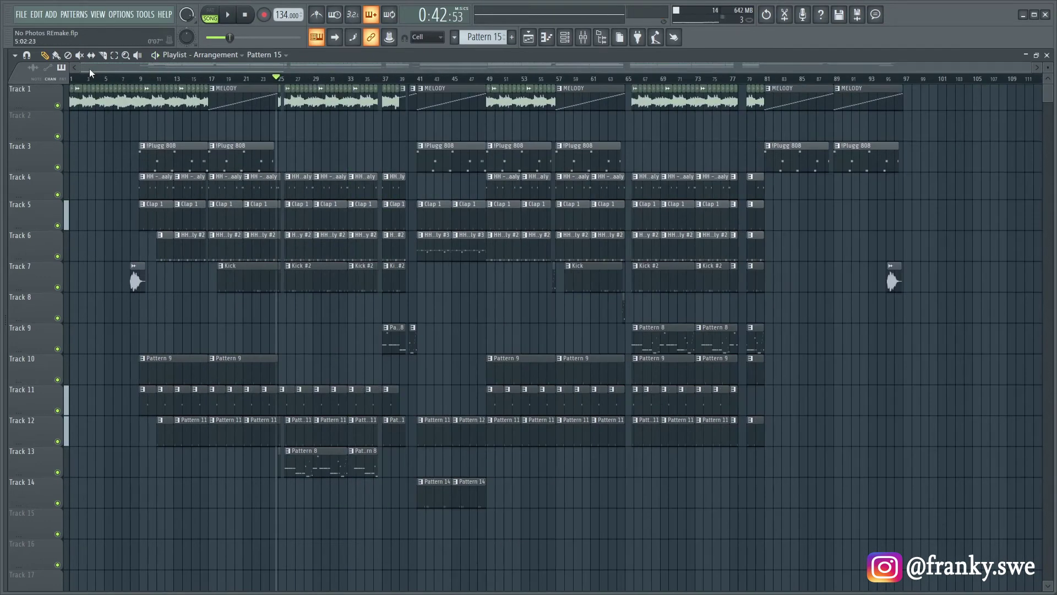